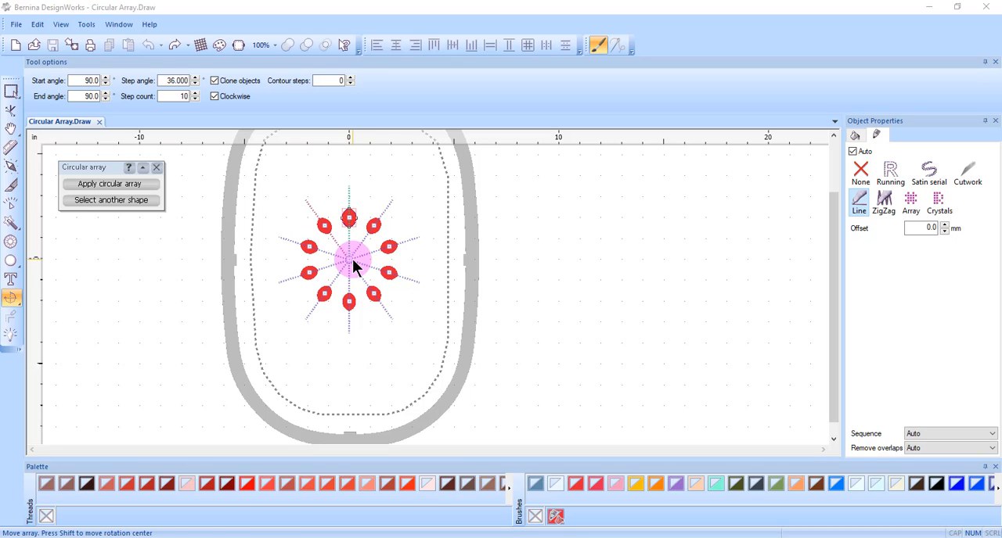
# - Try a smaller array radius and different start position by moving the first petal toward the array's centre and back
pyautogui.click(352, 259)
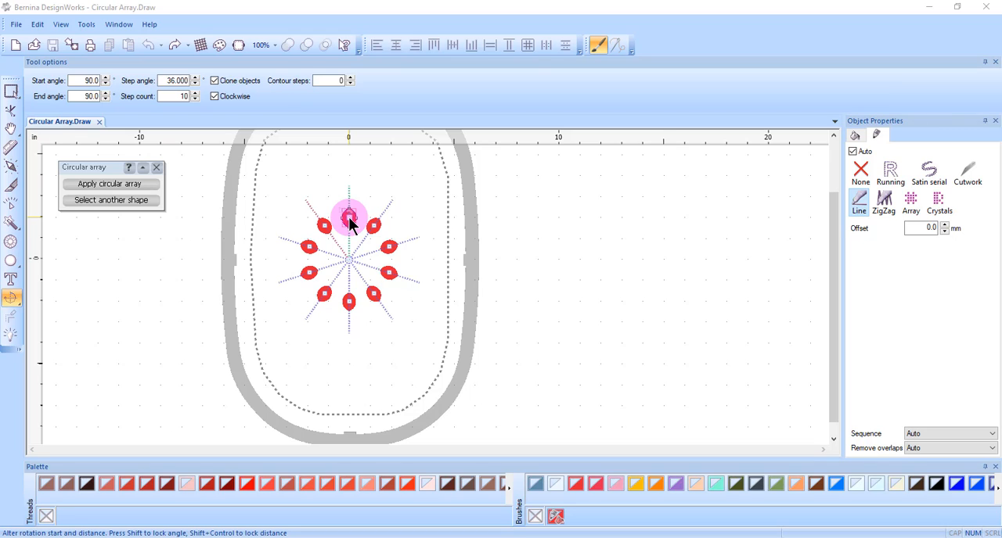
pyautogui.moveTo(349, 217); pyautogui.dragTo(357, 239)
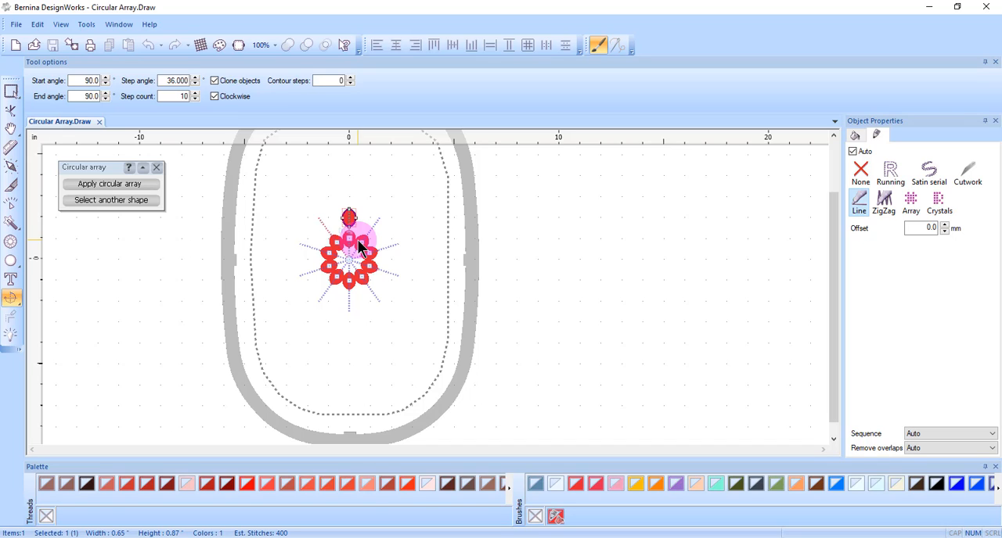
pyautogui.moveTo(357, 239); pyautogui.dragTo(348, 216)
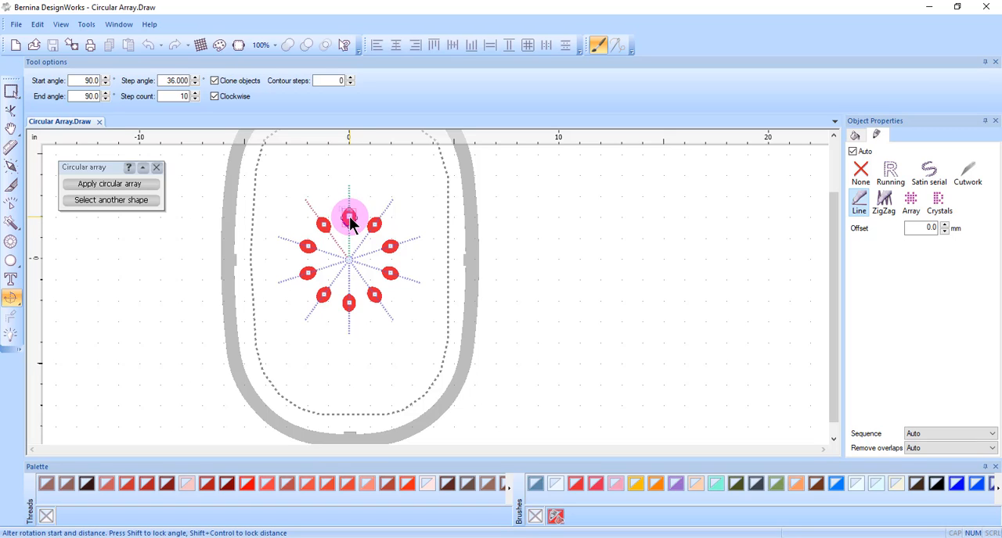
pyautogui.moveTo(349, 216); pyautogui.dragTo(386, 249)
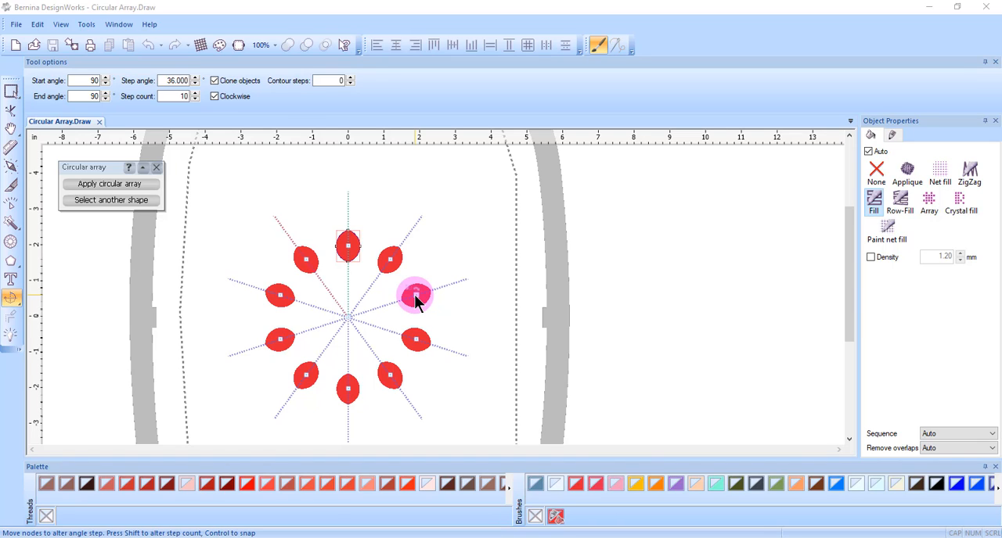
# - Widen the array's step angle on the canvas to 45° so the circle holds 8 petals
pyautogui.moveTo(414, 299); pyautogui.dragTo(419, 305)
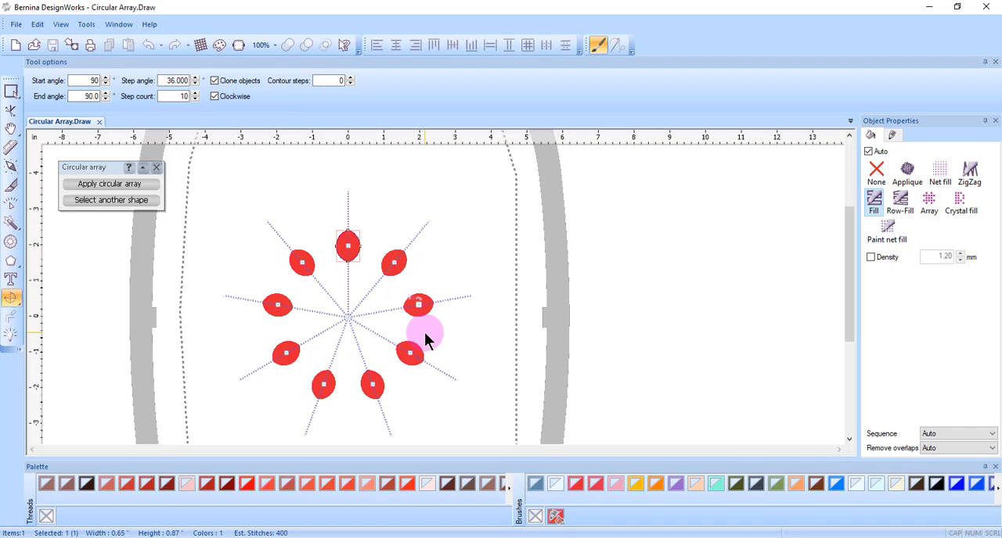
pyautogui.moveTo(425, 334); pyautogui.dragTo(387, 382)
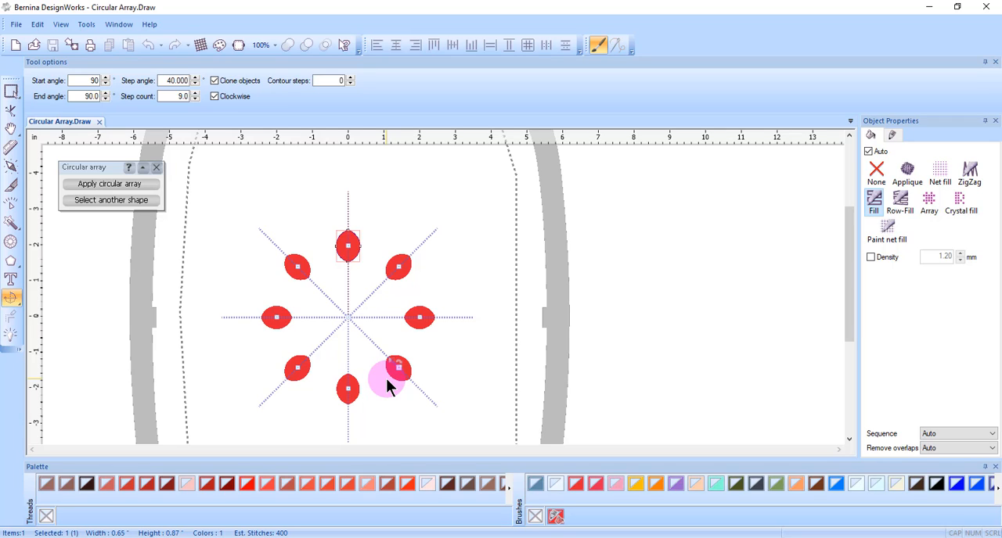
pyautogui.moveTo(386, 382); pyautogui.dragTo(412, 376)
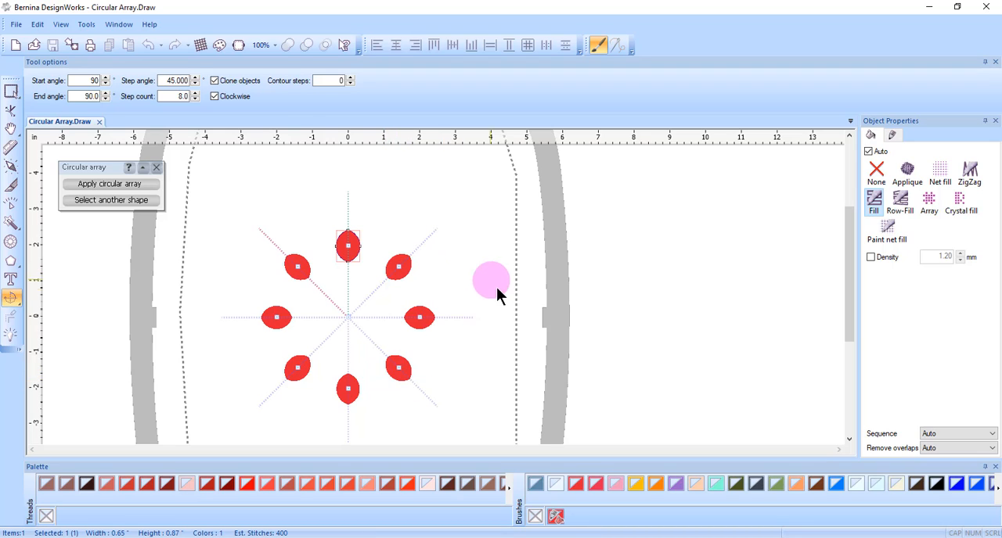
# - Adjust the array's last petal on the canvas to an end angle of 180° with 7 petals
pyautogui.click(398, 368)
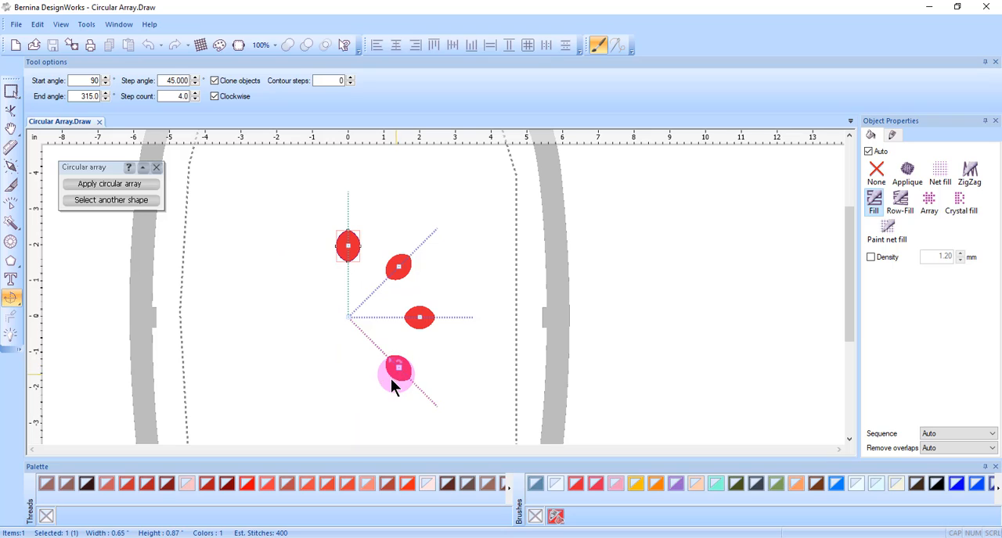
pyautogui.moveTo(367, 382); pyautogui.dragTo(284, 312)
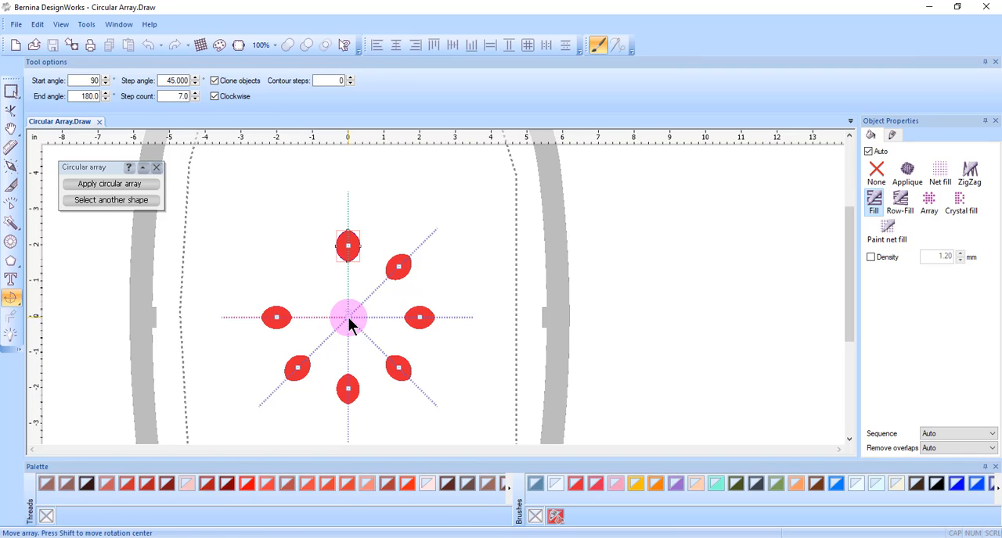
# - Move the whole circular array down so its centre sits at about X 0.15, Y -1.2 inches
pyautogui.moveTo(349, 320); pyautogui.dragTo(354, 358)
pyautogui.scroll(5, 357, 364)
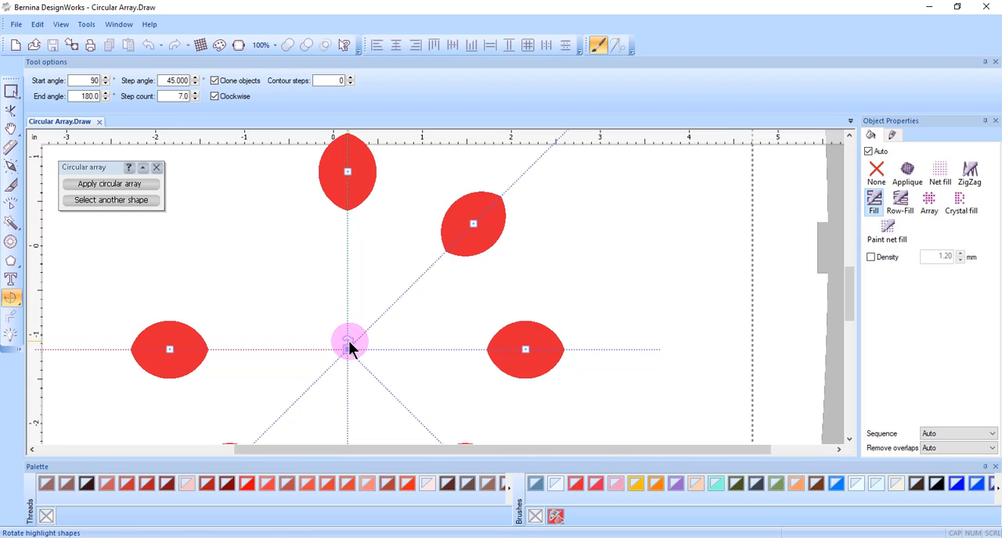
# - Toggle the array direction between clockwise and counterclockwise from its centre point, leaving it clockwise
pyautogui.click(346, 338)
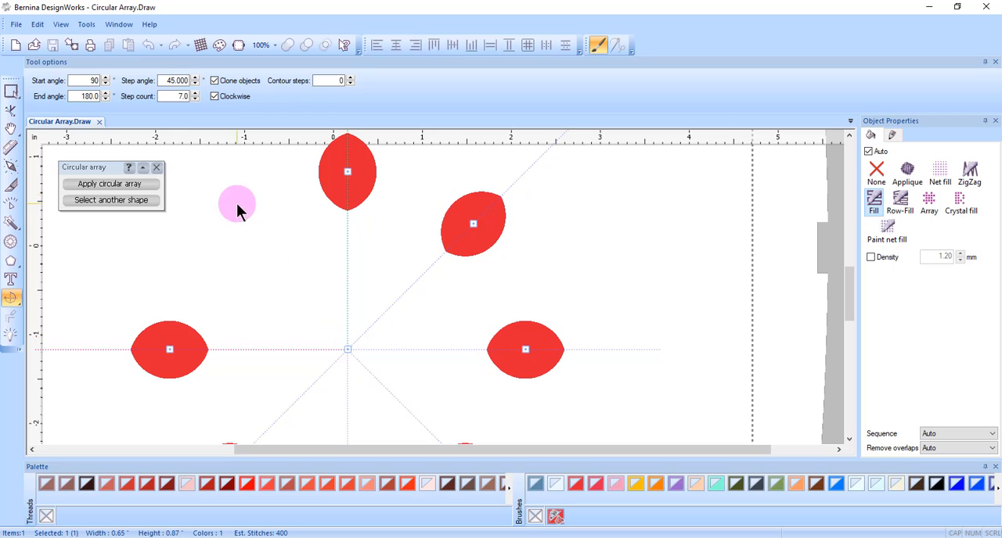
pyautogui.click(224, 104)
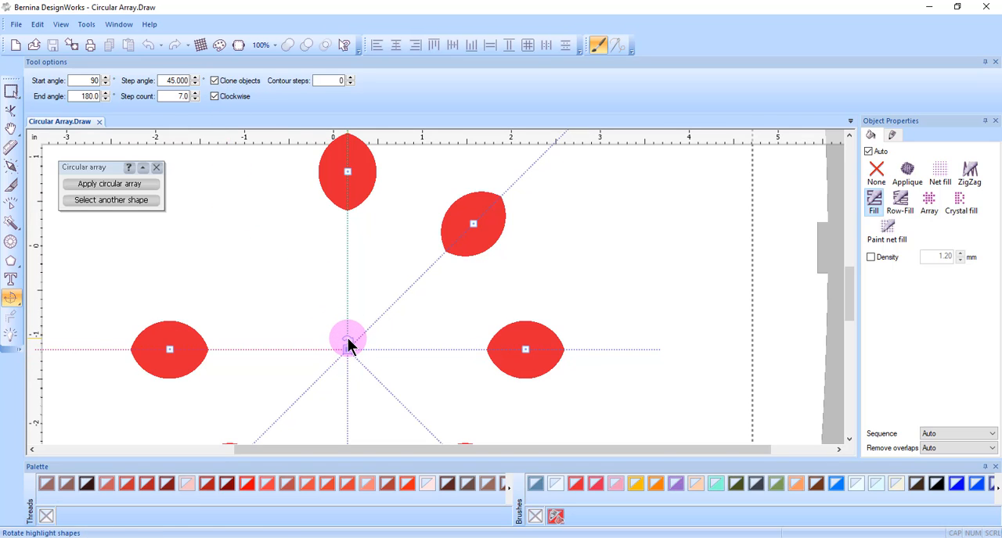
pyautogui.click(347, 338)
pyautogui.click(348, 338)
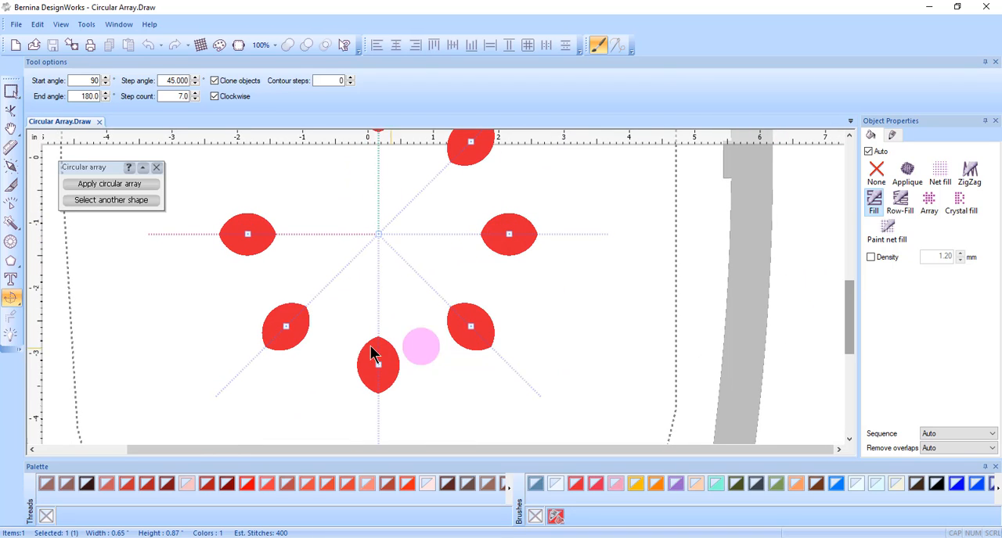
pyautogui.click(378, 227)
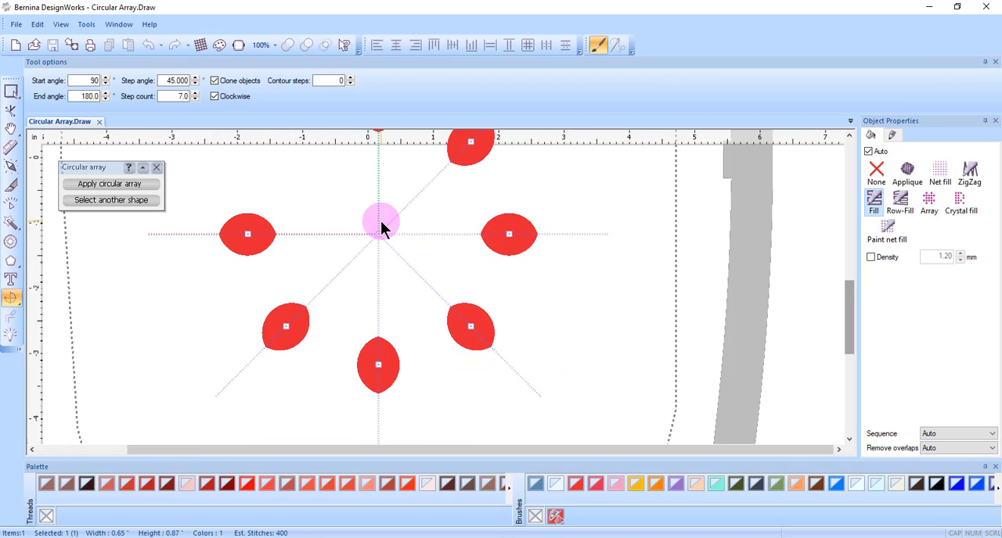
pyautogui.click(378, 226)
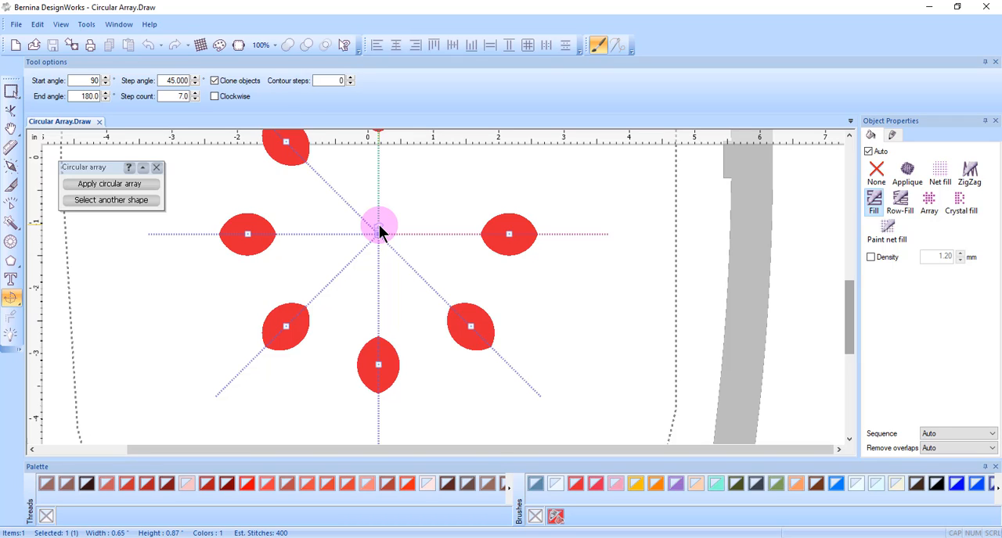
pyautogui.click(379, 227)
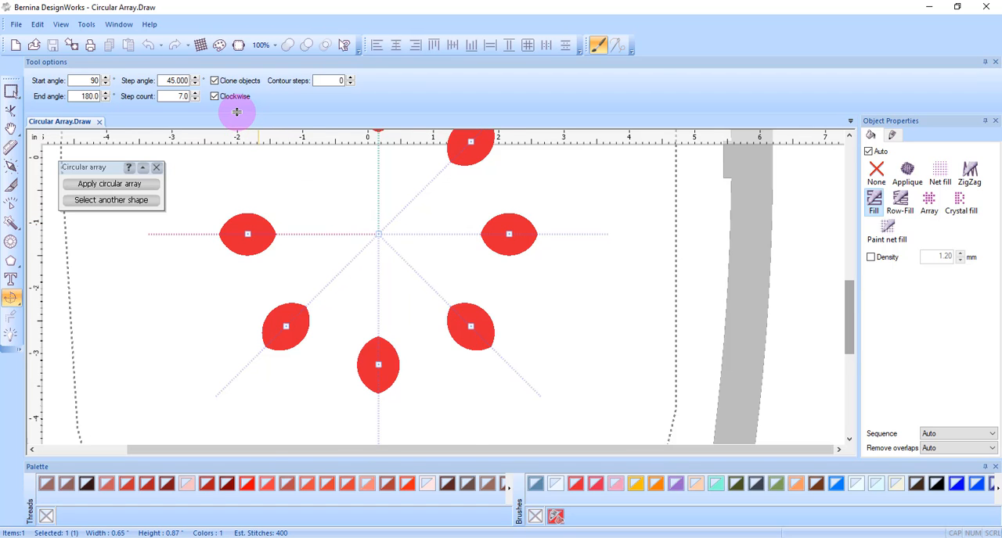
# - Rotate every second petal of the array by 90° around its own centre
pyautogui.scroll(2, 509, 233)
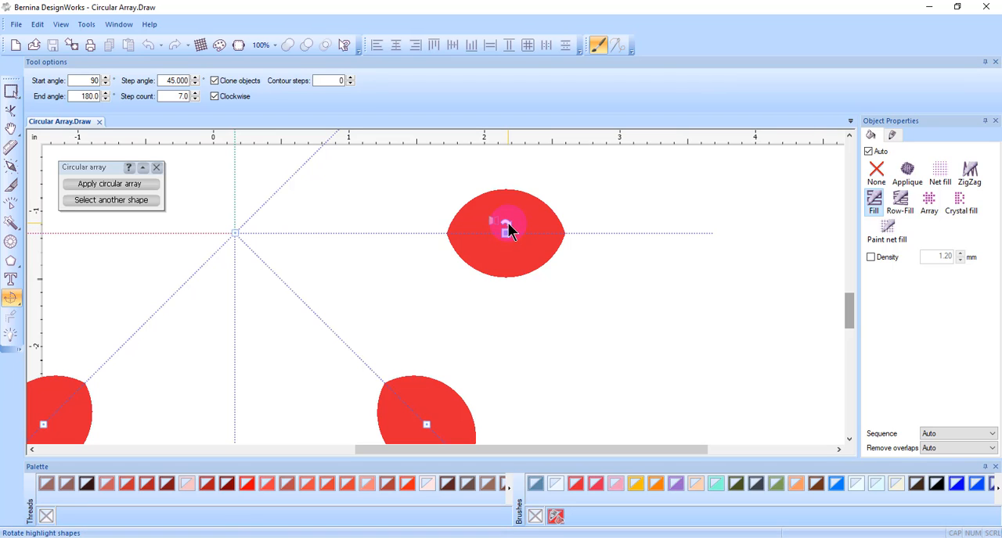
pyautogui.click(507, 224)
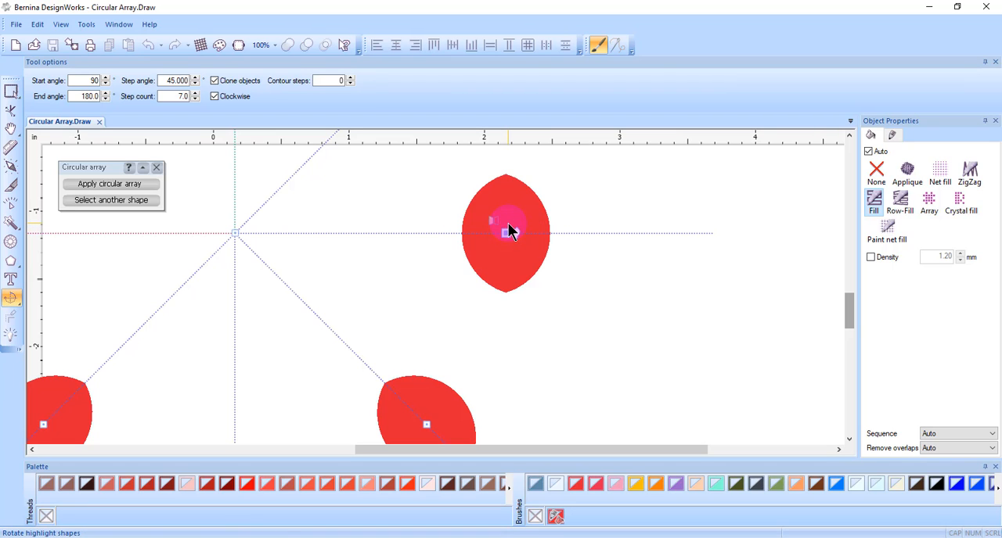
pyautogui.scroll(-4, 559, 294)
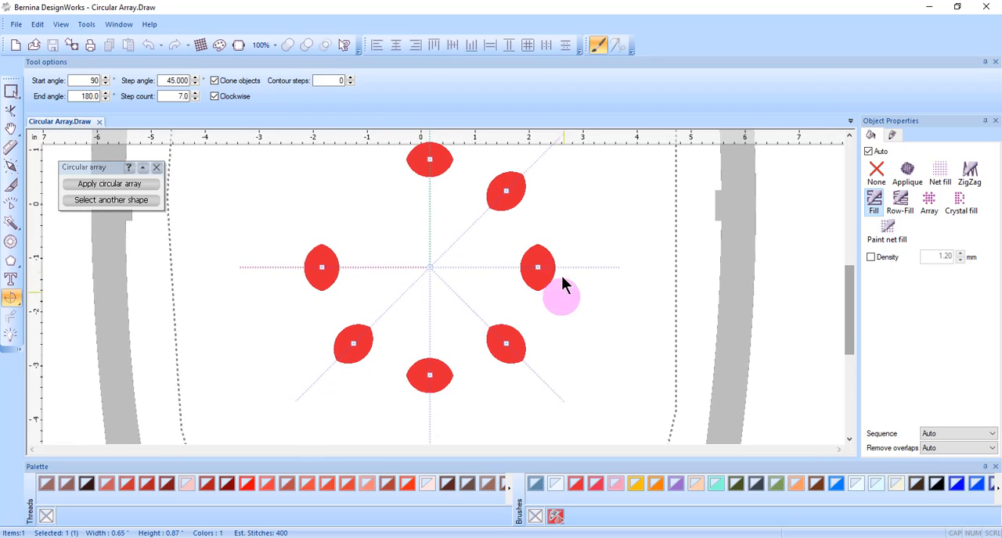
pyautogui.click(323, 296)
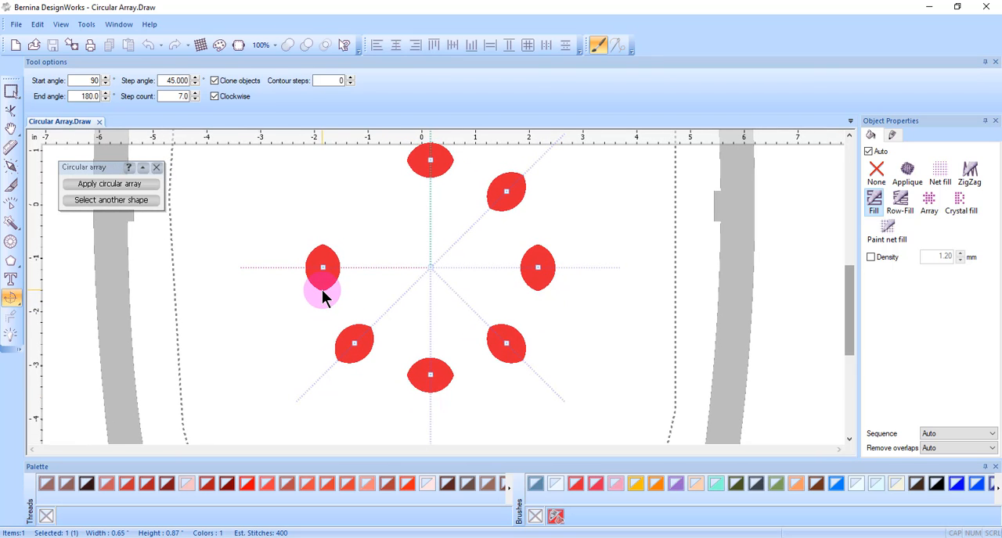
pyautogui.scroll(4, 607, 270)
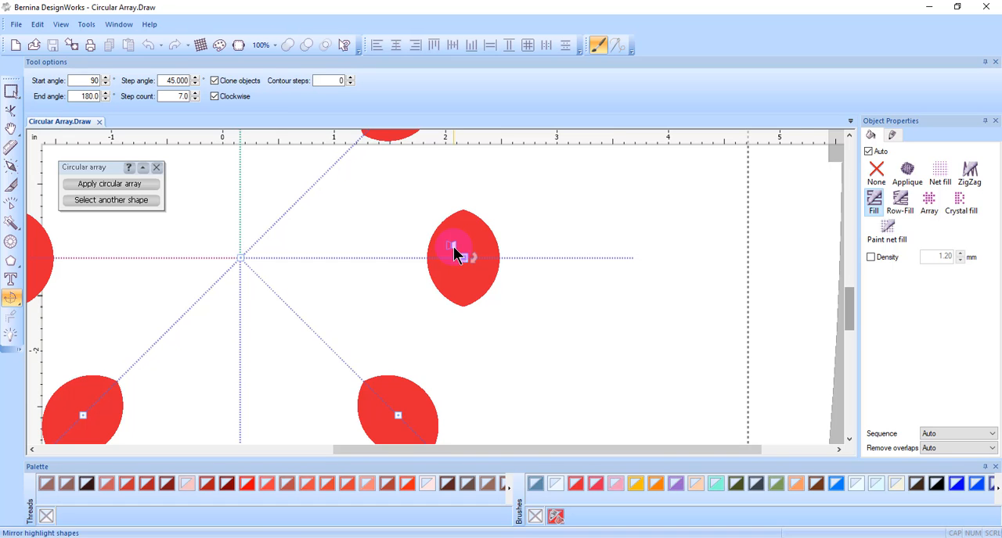
pyautogui.scroll(-4, 454, 254)
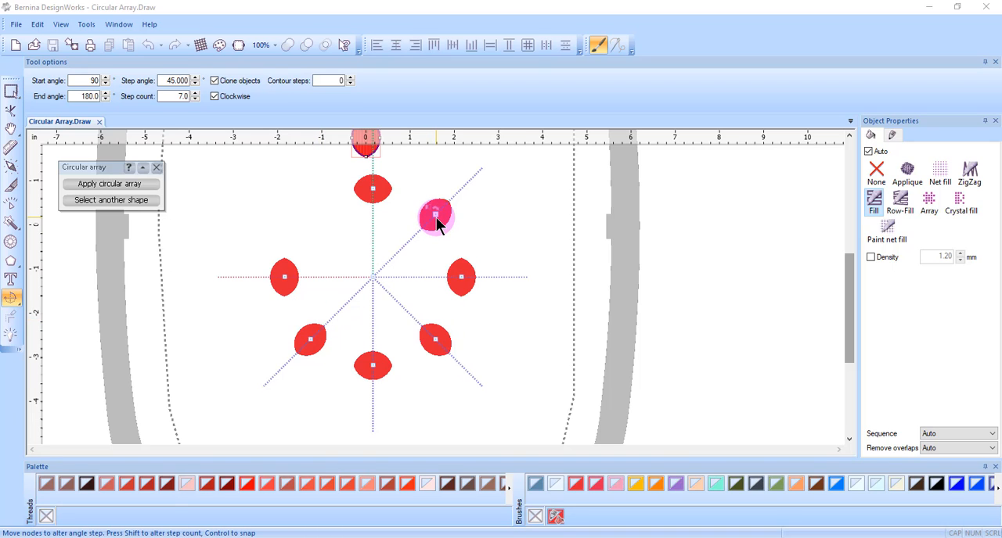
pyautogui.scroll(-2, 392, 188)
pyautogui.scroll(-1, 392, 187)
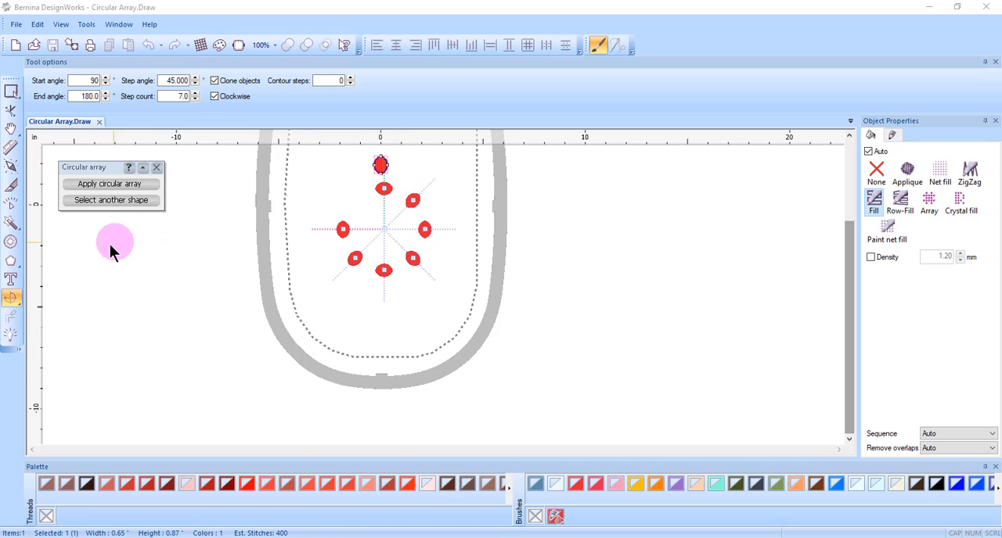
# - Choose another source shape for the array and pick the single red petal above the array
pyautogui.click(102, 202)
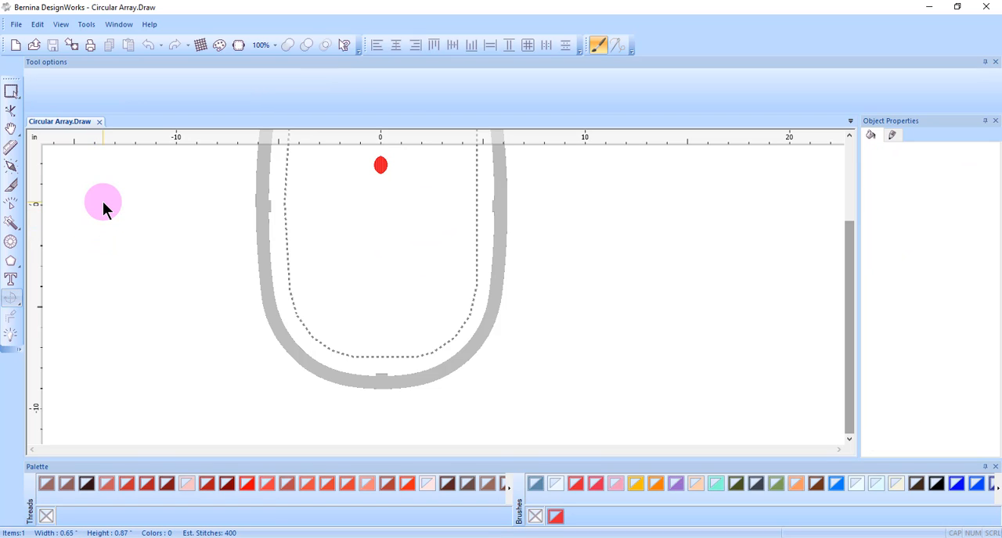
pyautogui.click(379, 169)
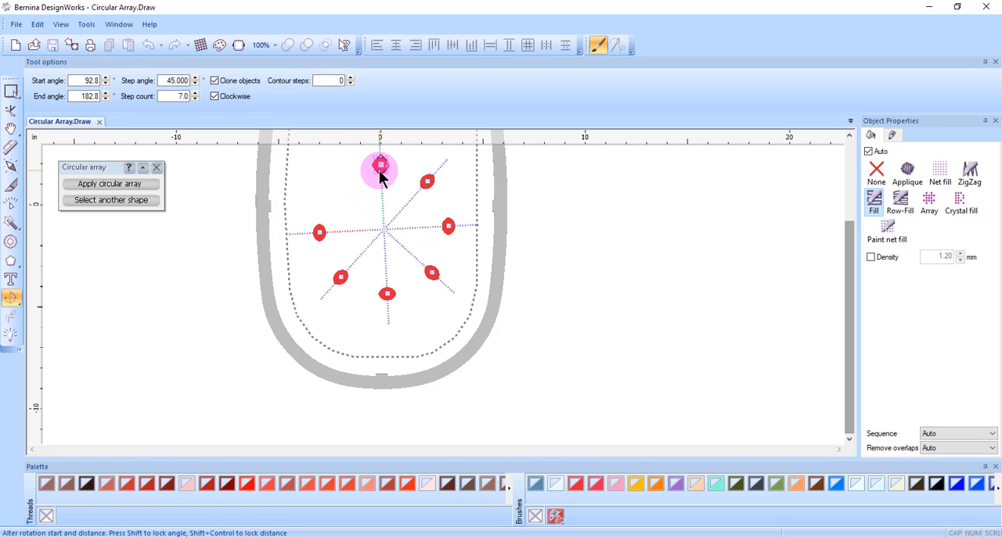
# - Set both the start angle and the end angle of the circular array to 90°
pyautogui.doubleClick(86, 81)
pyautogui.write('9')
pyautogui.click(162, 97)
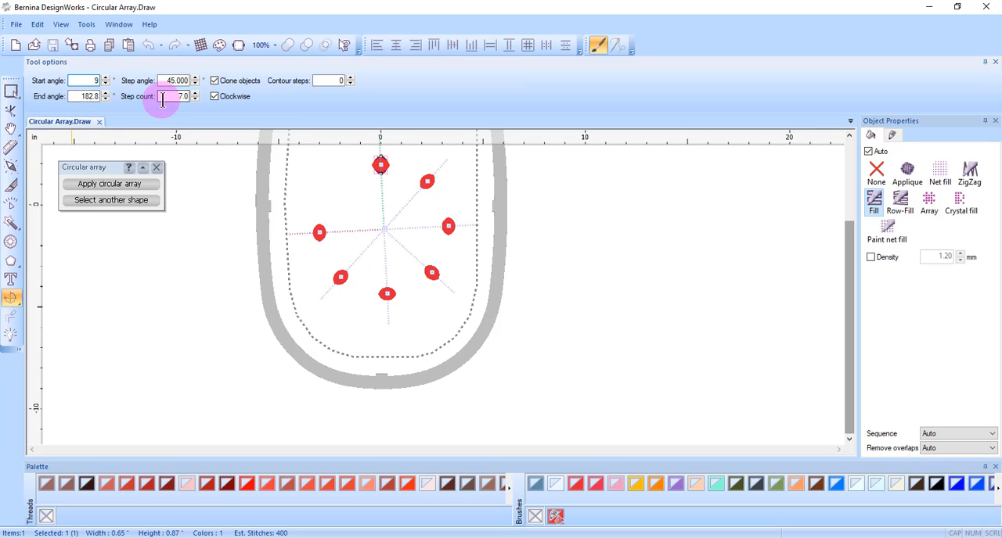
pyautogui.write('0')
pyautogui.click(84, 97)
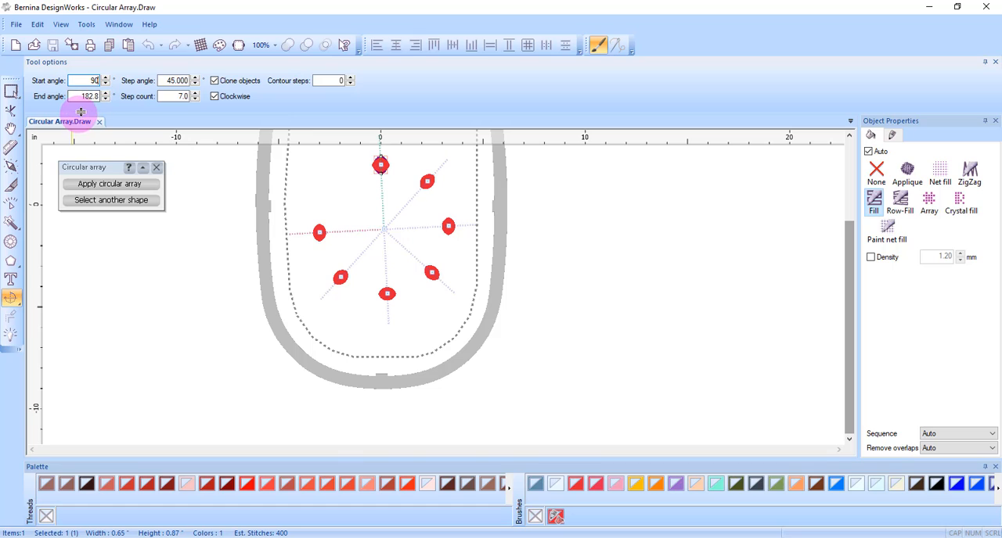
pyautogui.doubleClick(84, 99)
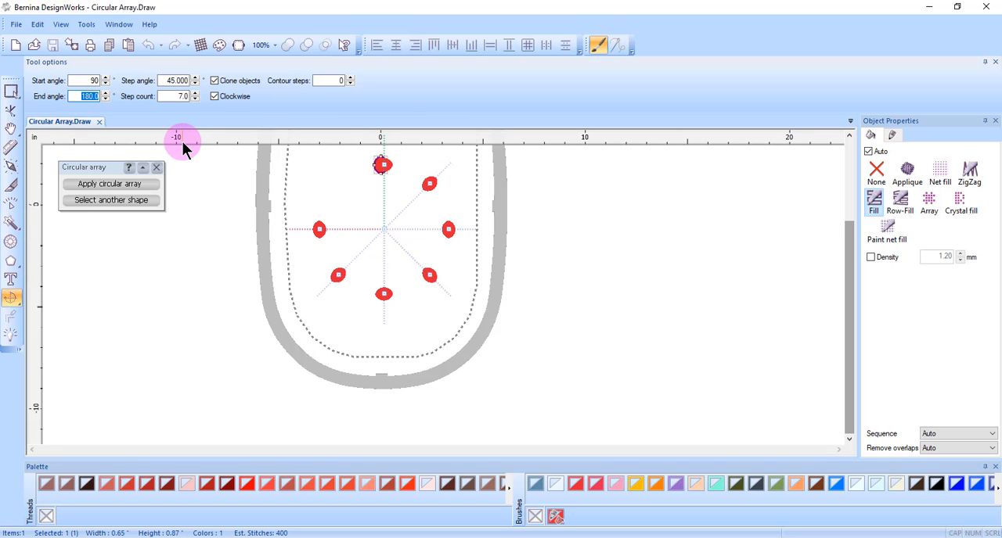
pyautogui.write('90')
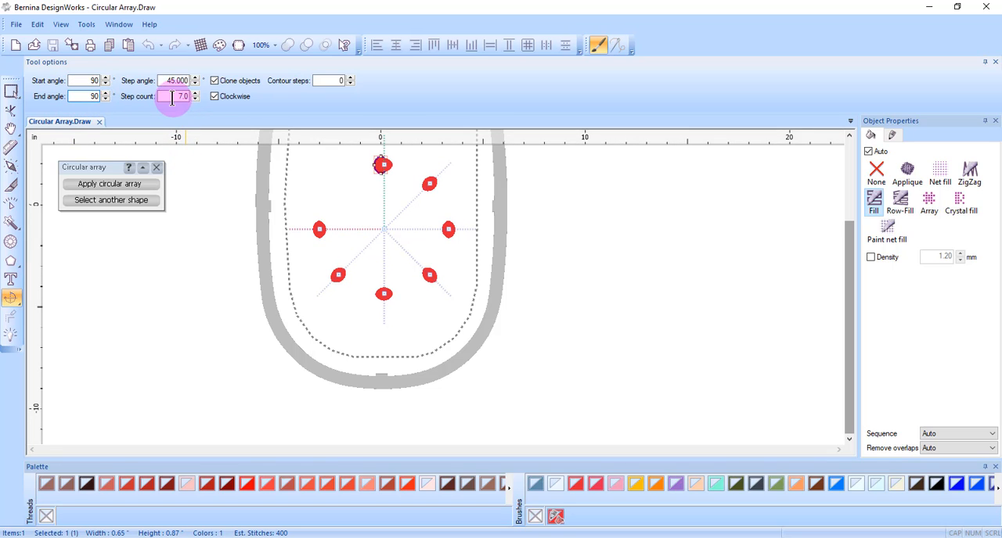
# - Set the array's step count to 10 and apply the circular array
pyautogui.doubleClick(172, 98)
pyautogui.write('10')
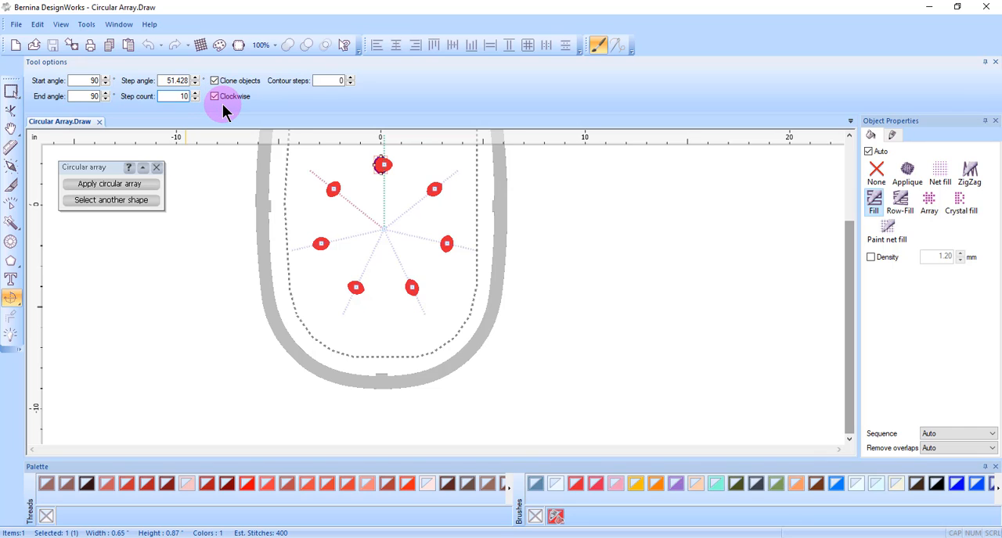
pyautogui.press('Return')
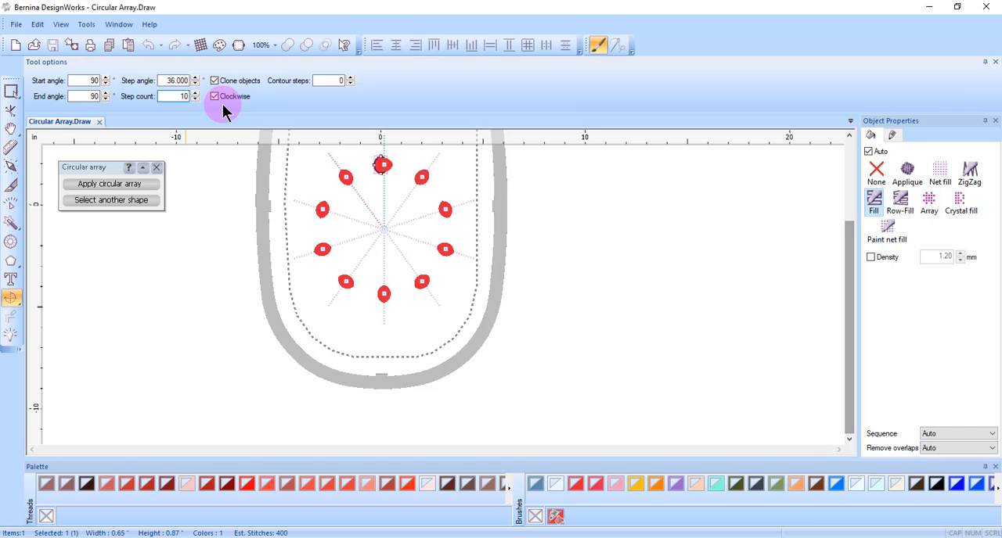
pyautogui.click(100, 183)
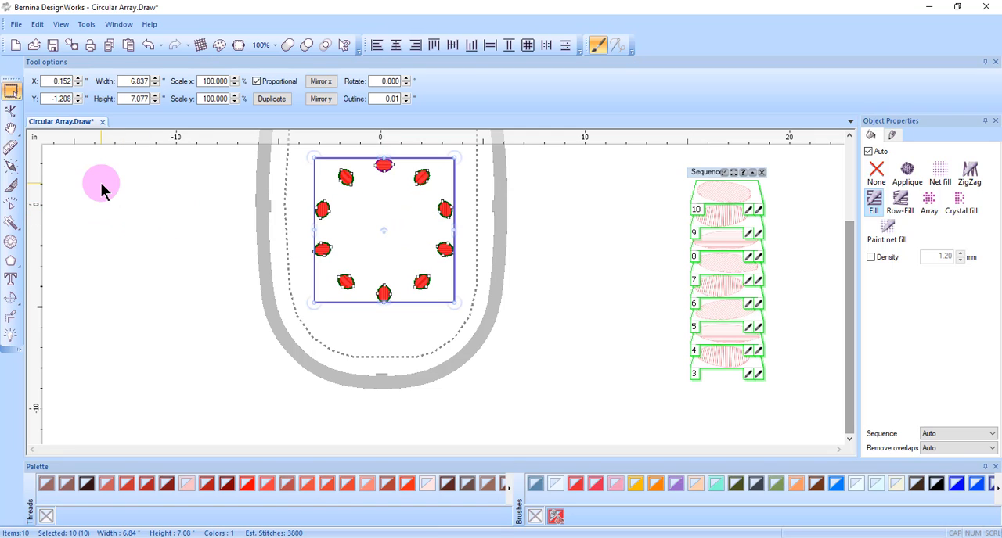